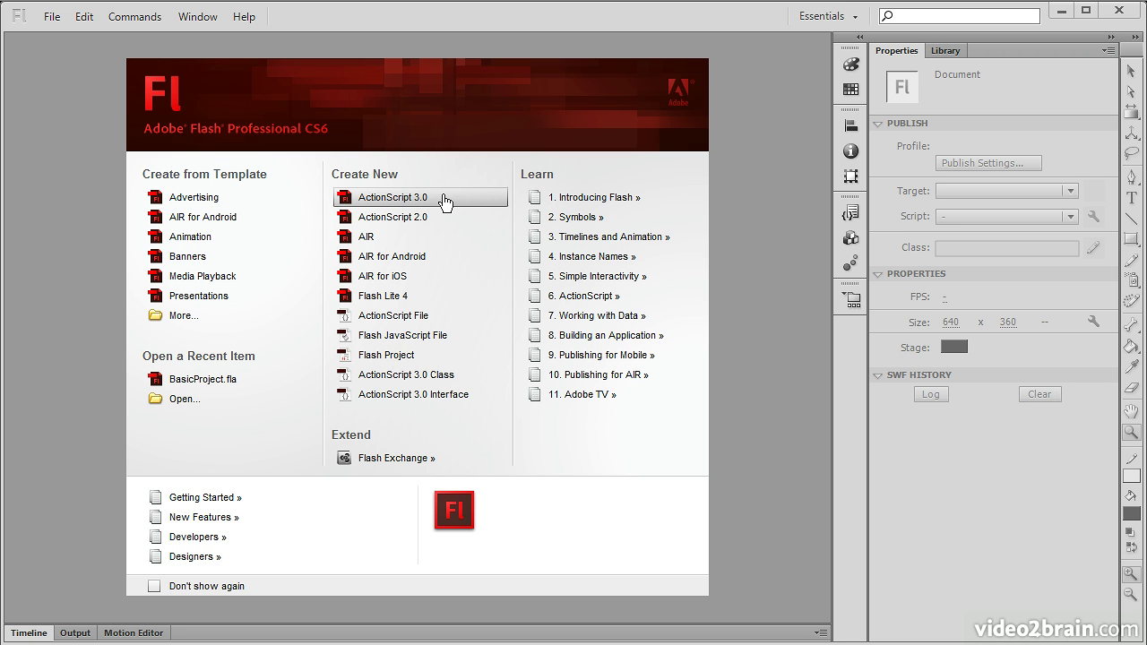
# Step: Create a new ActionScript 3.0 document and set its publish target to Flash Player 10.3
pyautogui.click(445, 201)
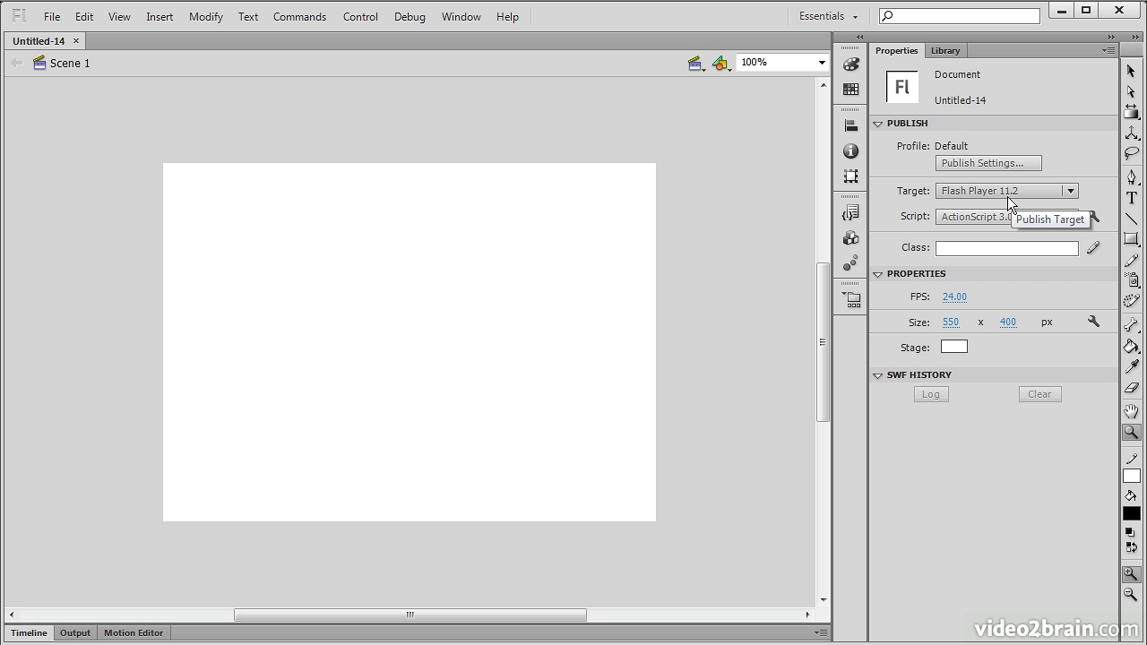
pyautogui.click(1058, 193)
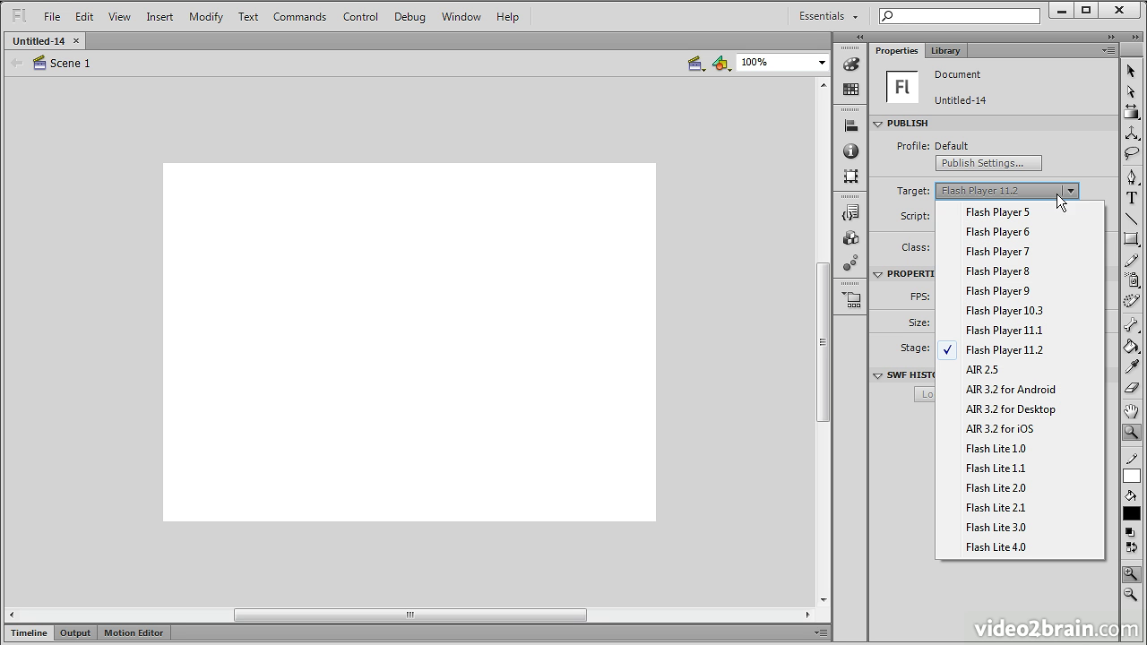
pyautogui.click(1056, 310)
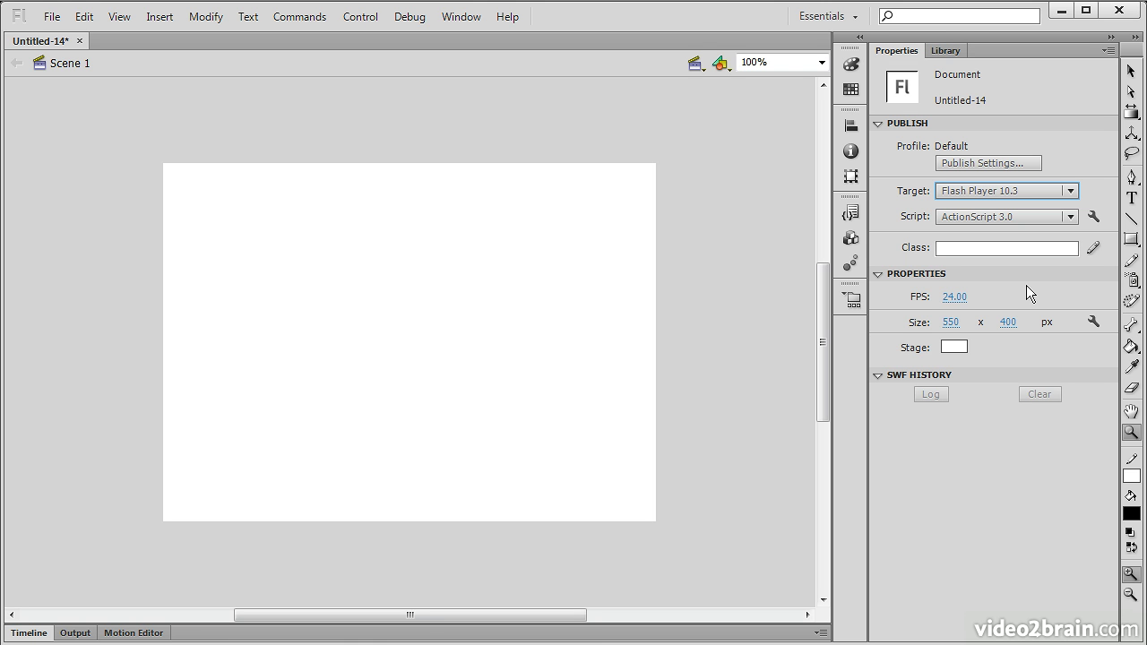
pyautogui.click(1038, 219)
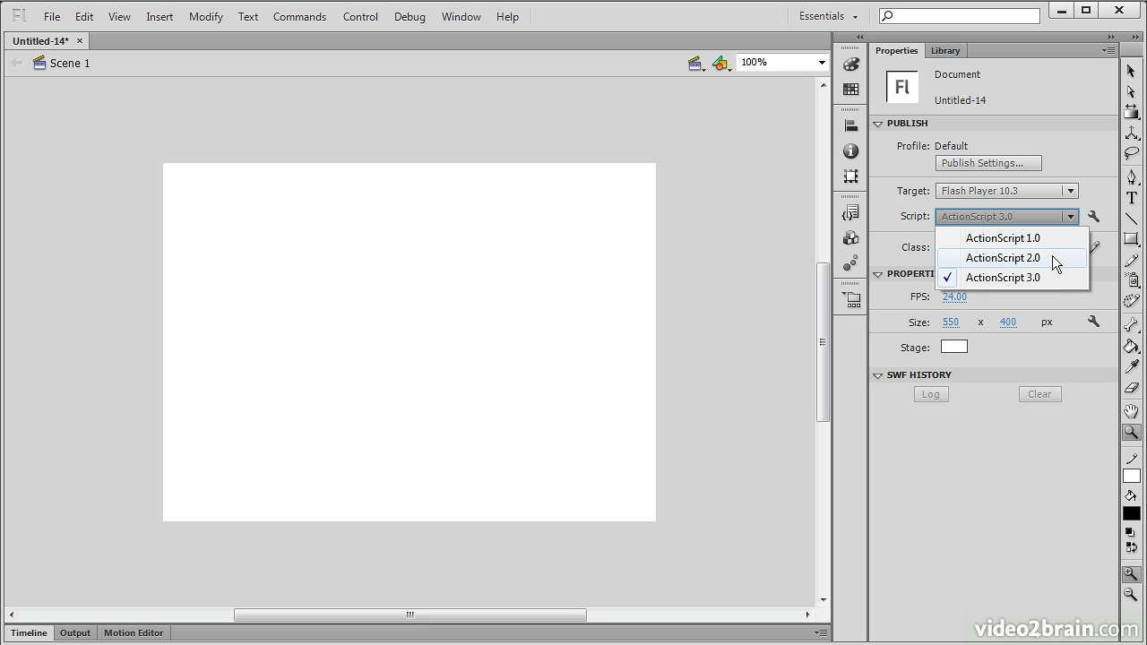
pyautogui.click(1051, 257)
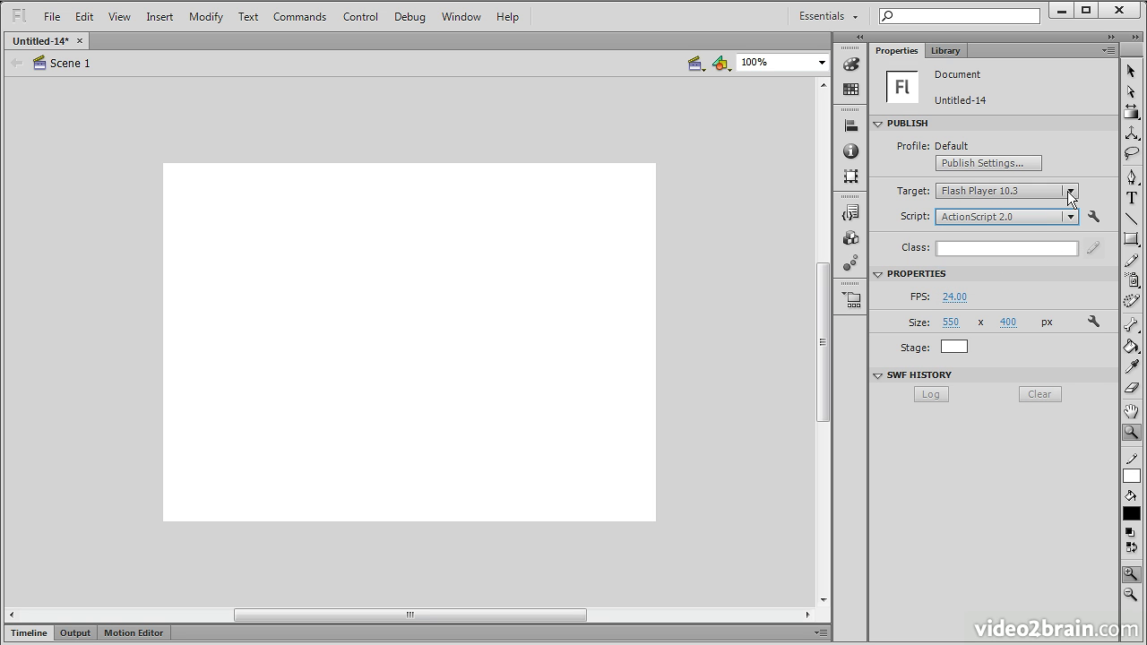
pyautogui.click(1042, 190)
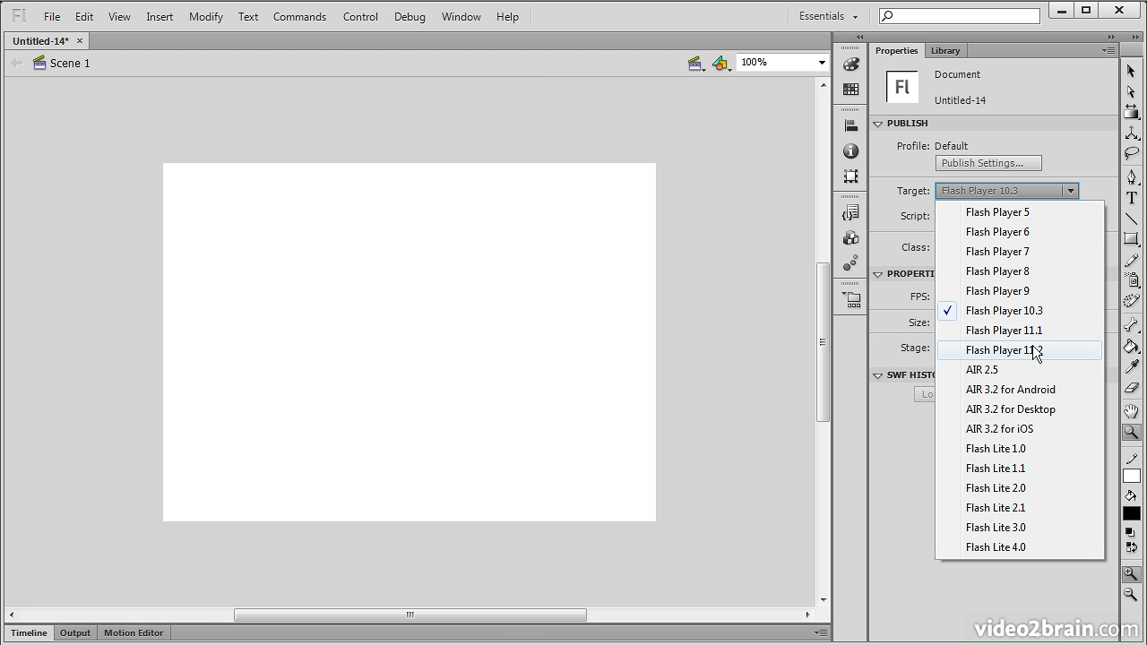
pyautogui.click(906, 427)
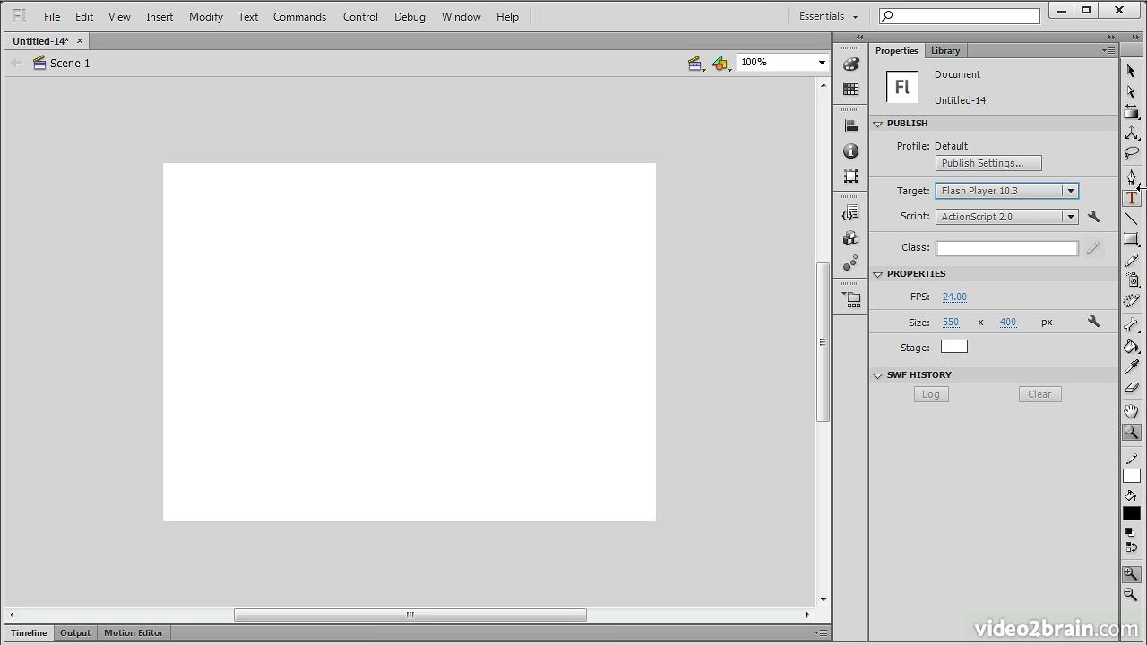
pyautogui.click(1045, 214)
pyautogui.click(1018, 278)
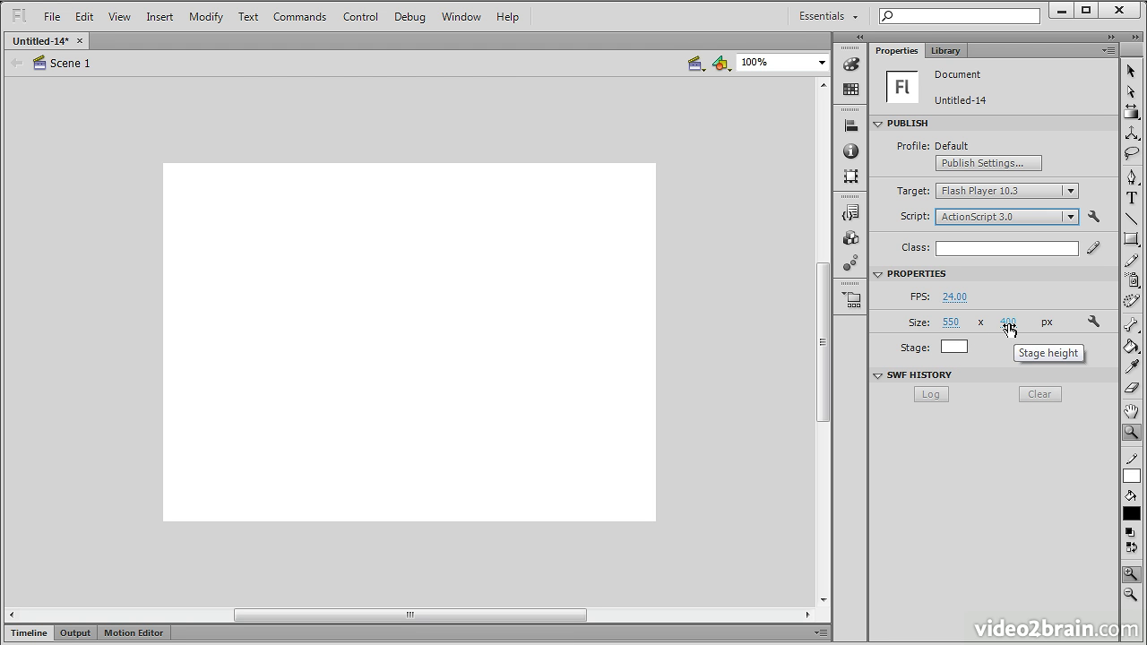
# Step: Set the stage background colour to dark grey #333333
pyautogui.click(951, 346)
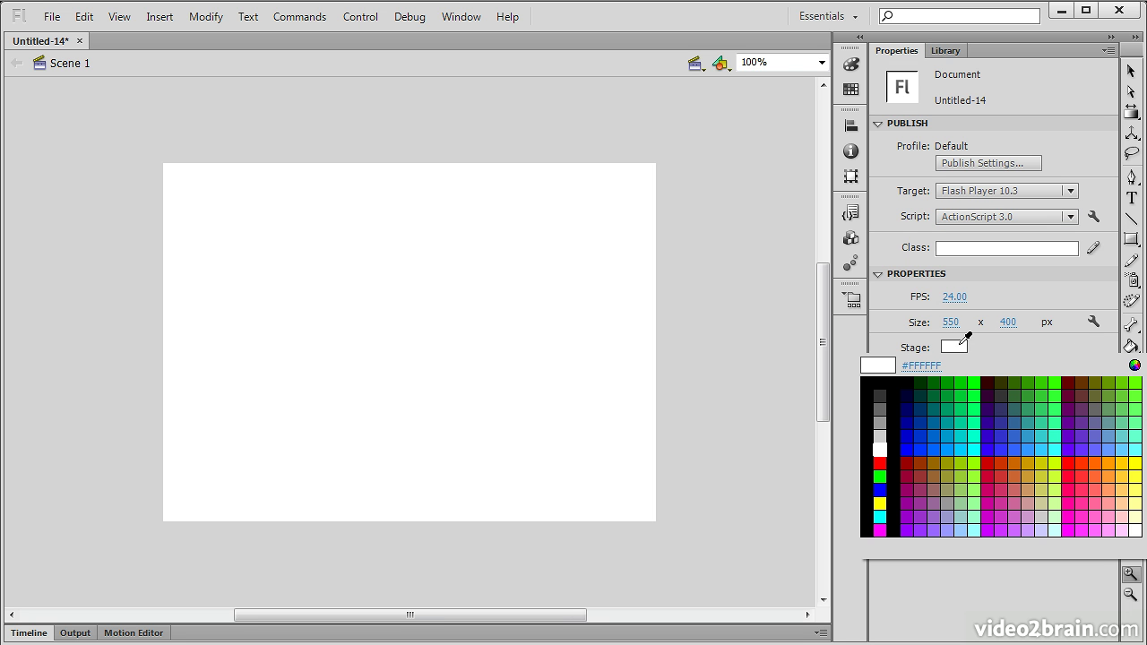
pyautogui.click(879, 395)
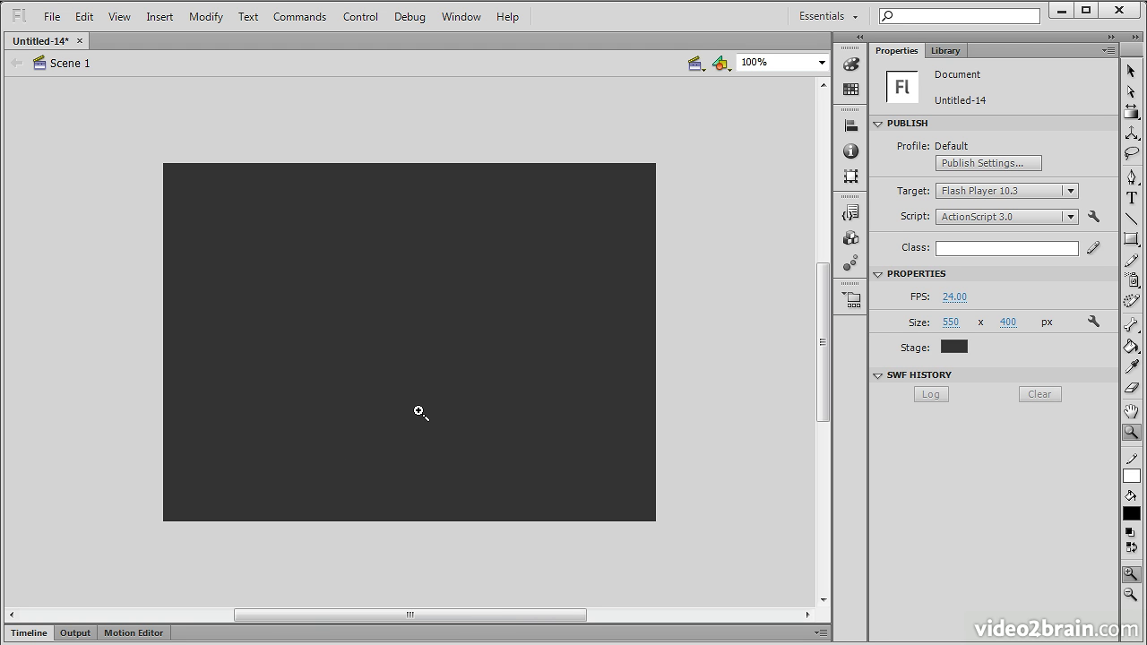
# Step: Save the document as BeginningProject in the Assets folder, replacing the default file name
pyautogui.click(52, 17)
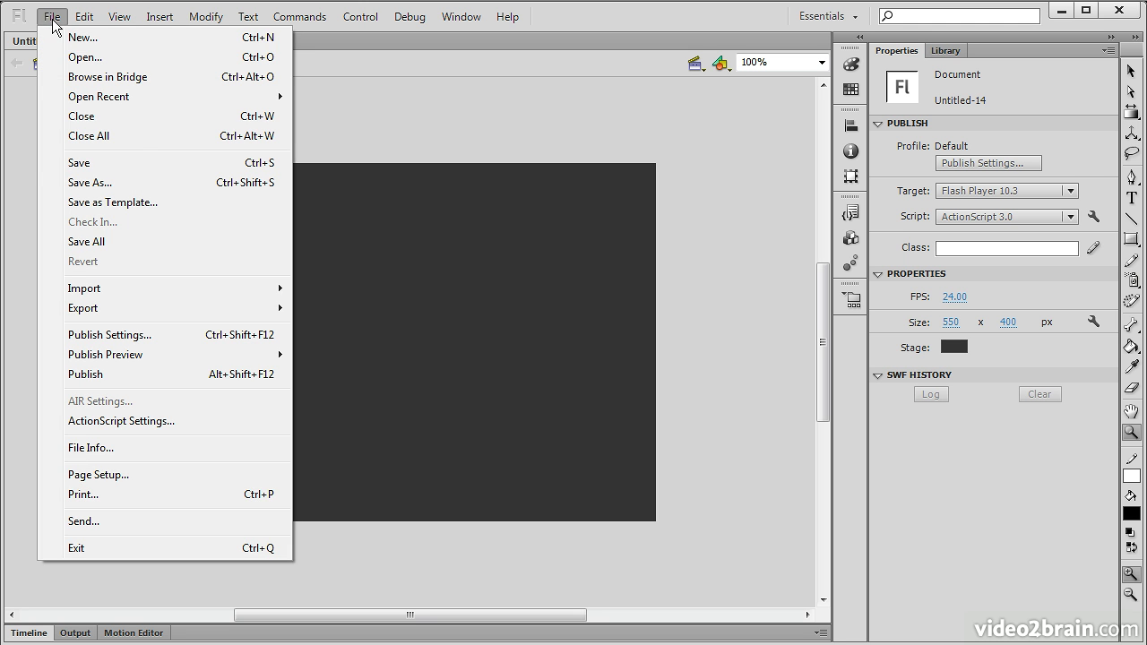
pyautogui.click(154, 168)
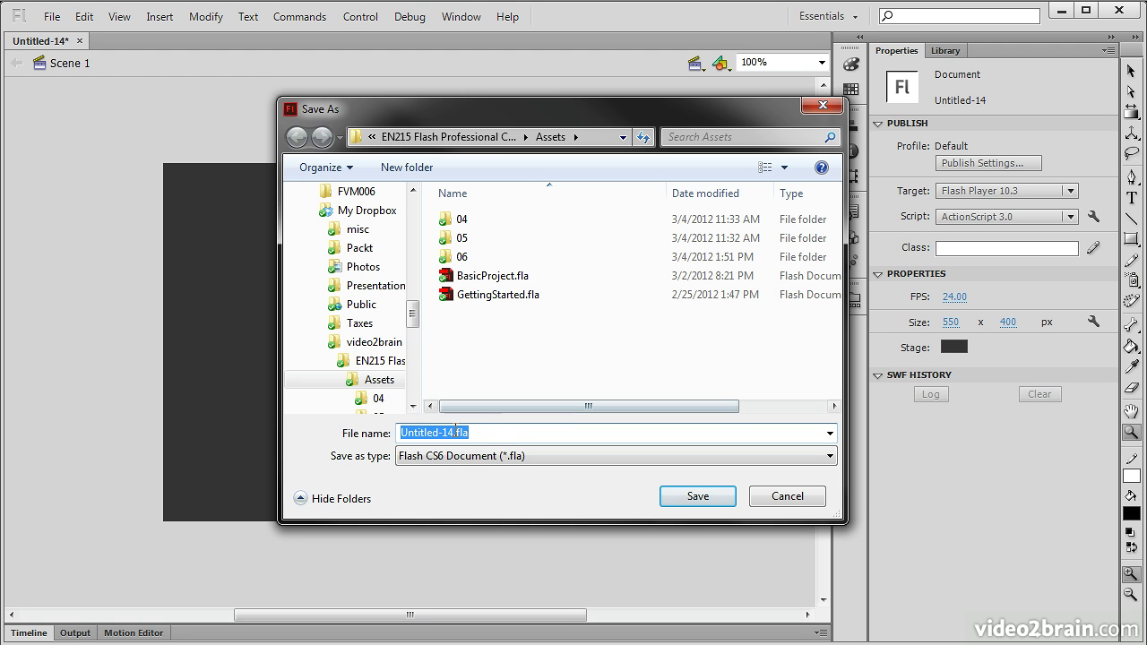
pyautogui.moveTo(494, 433); pyautogui.dragTo(321, 446)
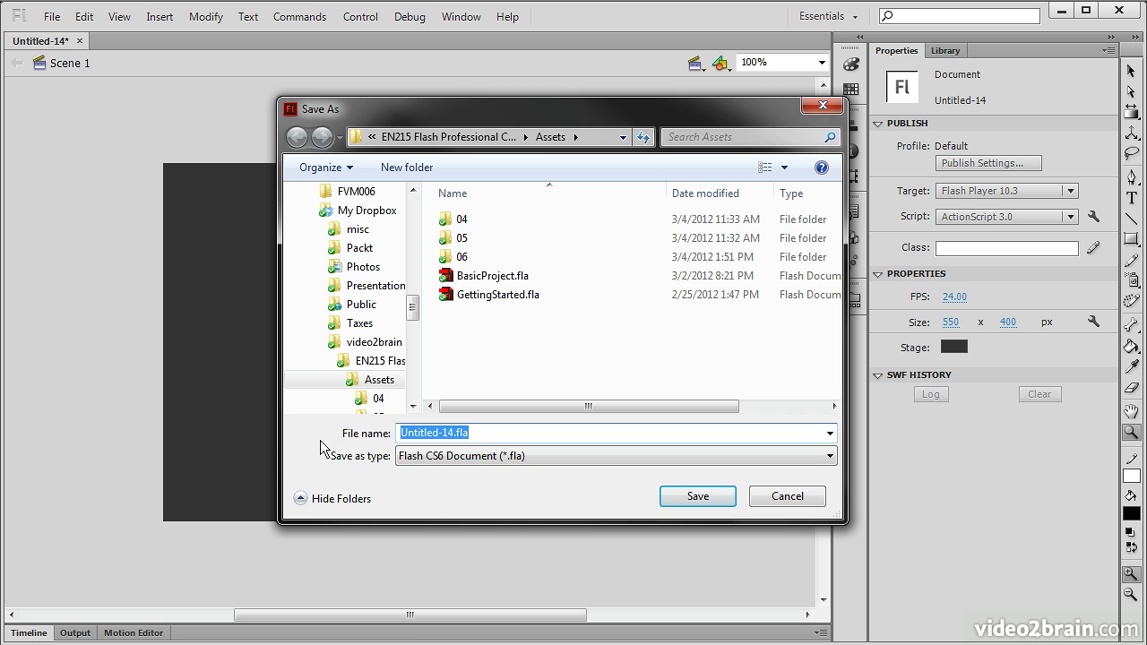
pyautogui.write('Beginnin')
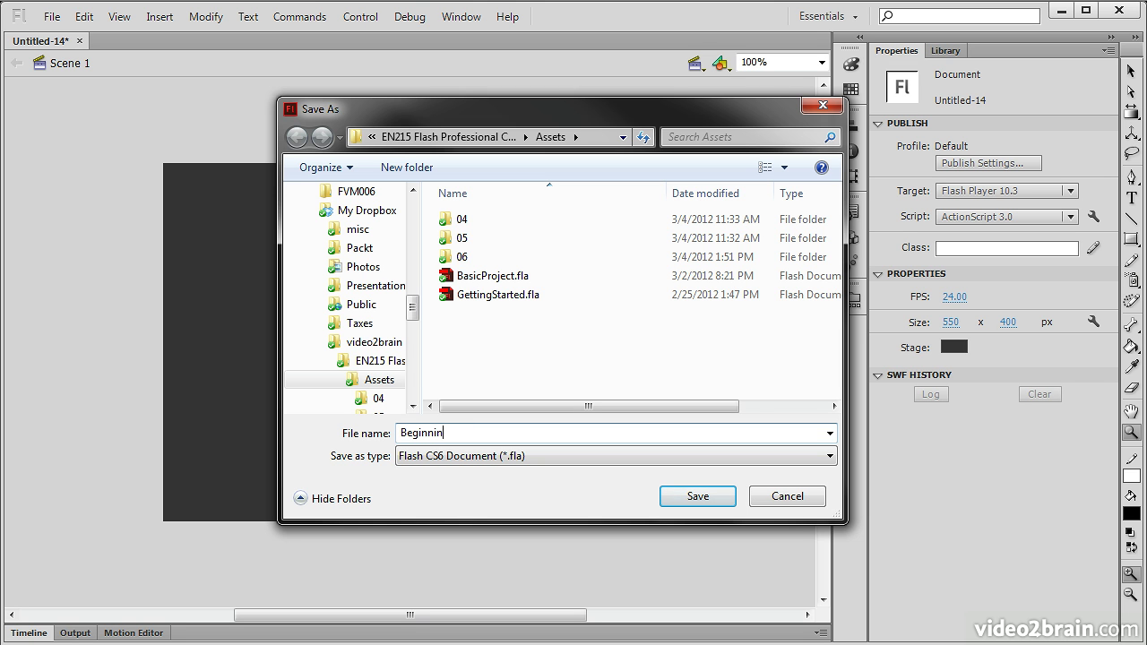
pyautogui.write('gProject')
pyautogui.click(698, 498)
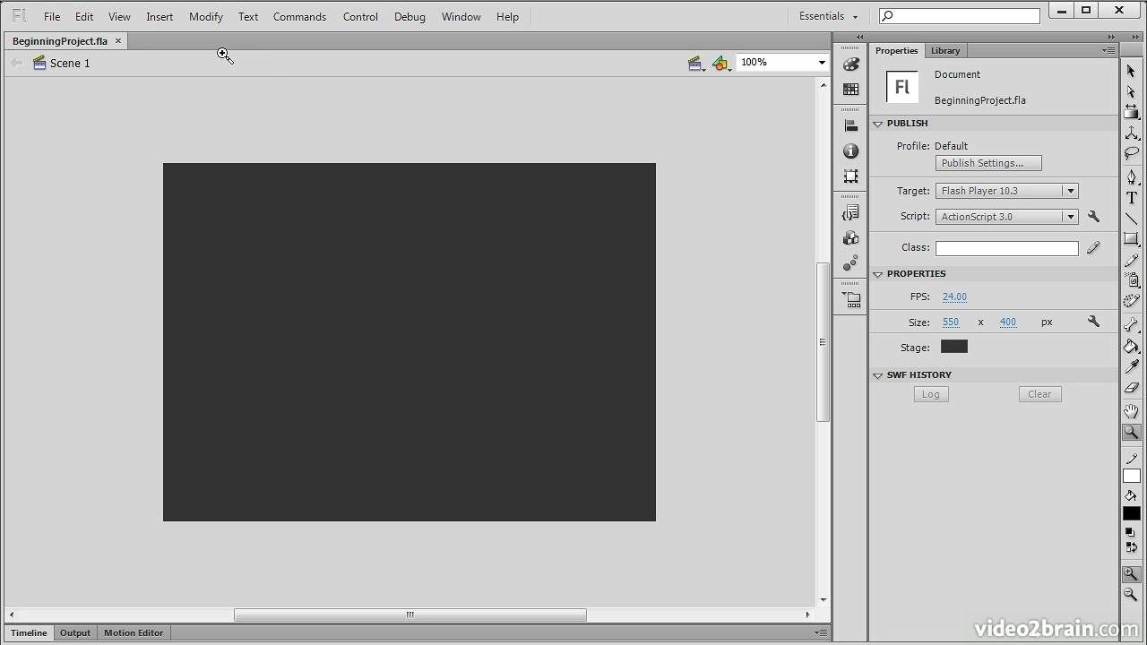
# Step: Bring up the New Document dialog from the File menu, showing ActionScript 3.0 defaults
pyautogui.click(54, 18)
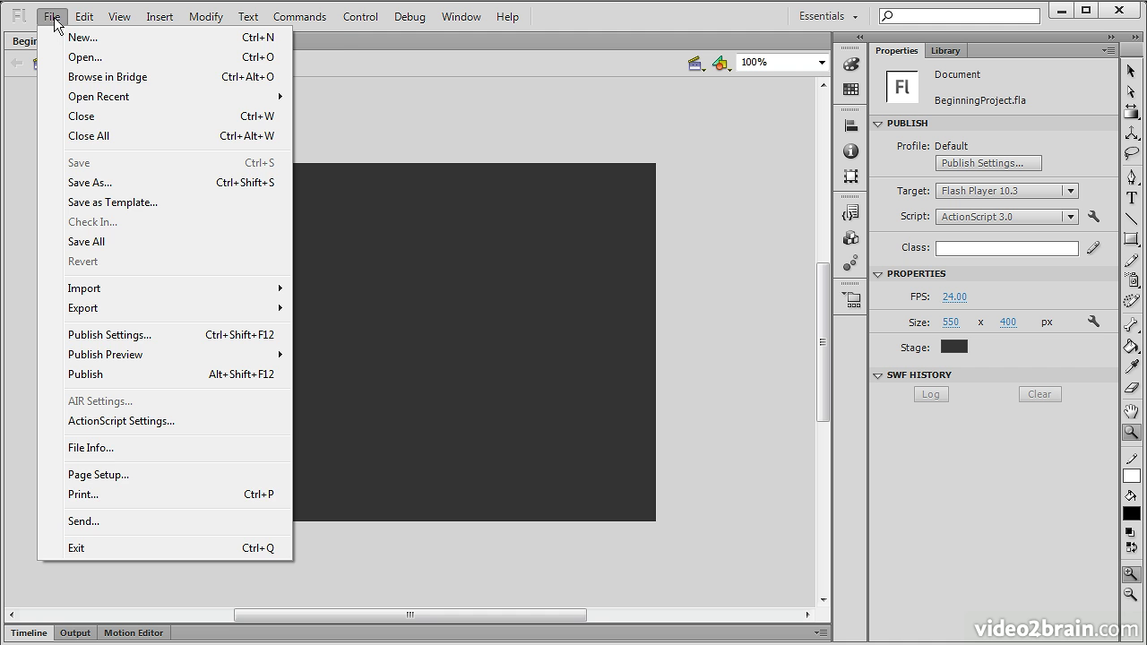
pyautogui.click(53, 18)
pyautogui.click(54, 18)
pyautogui.click(59, 41)
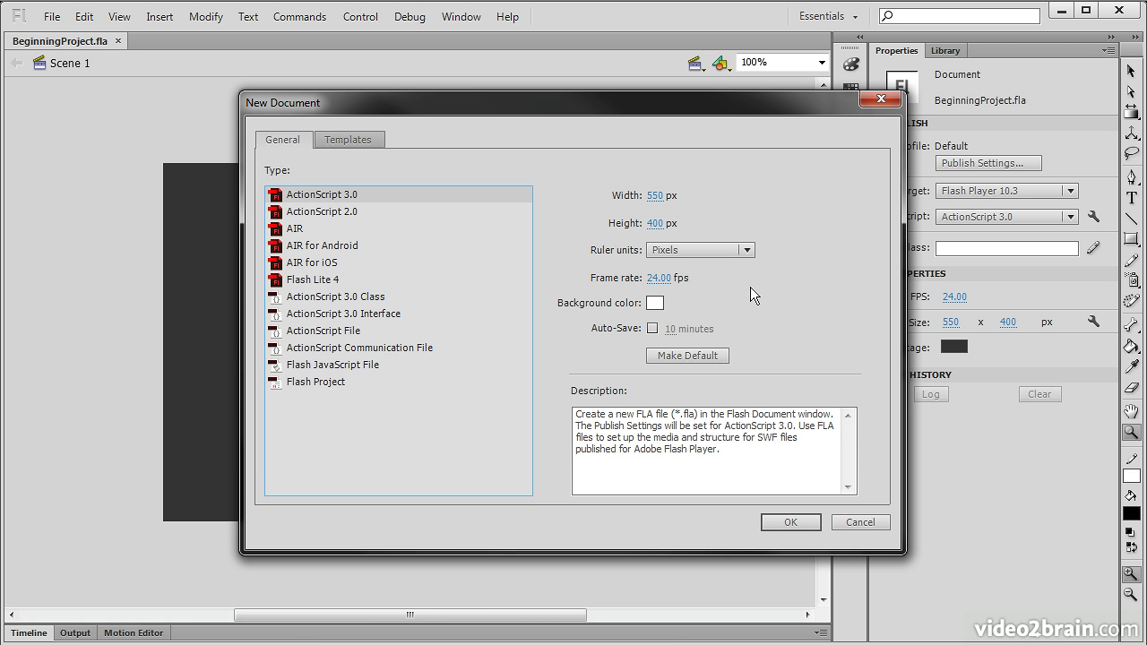
# Step: Browse the Advertising, AIR for Android, Animation, Banners, Media Playback, Presentations and Sample Files templates, then cancel
pyautogui.click(345, 139)
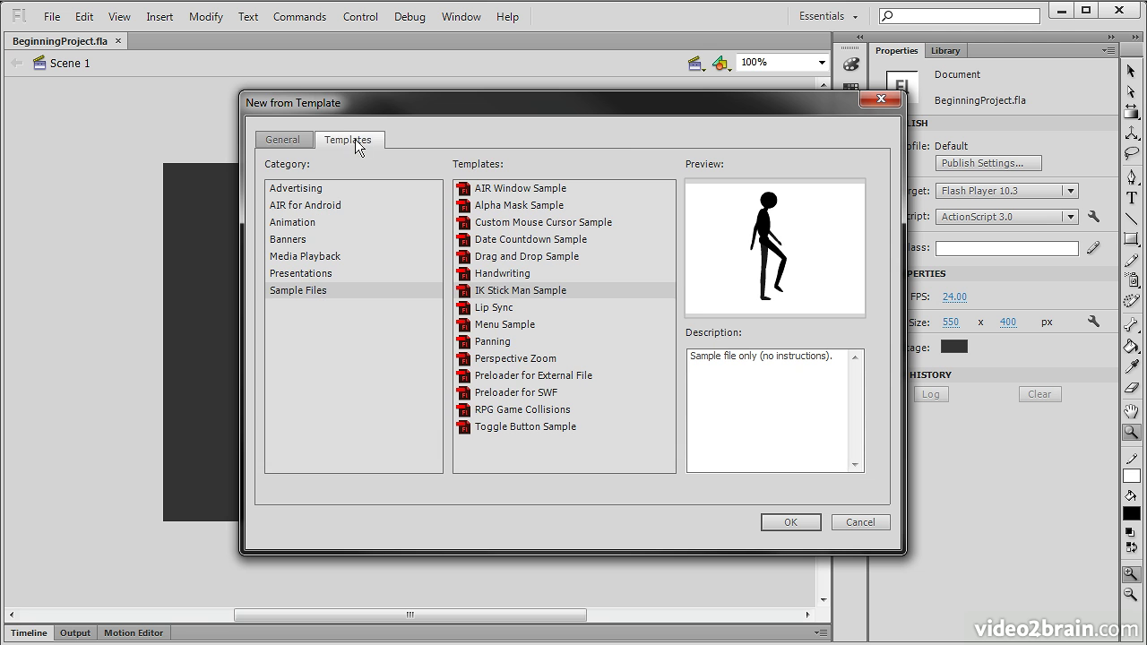
pyautogui.click(311, 190)
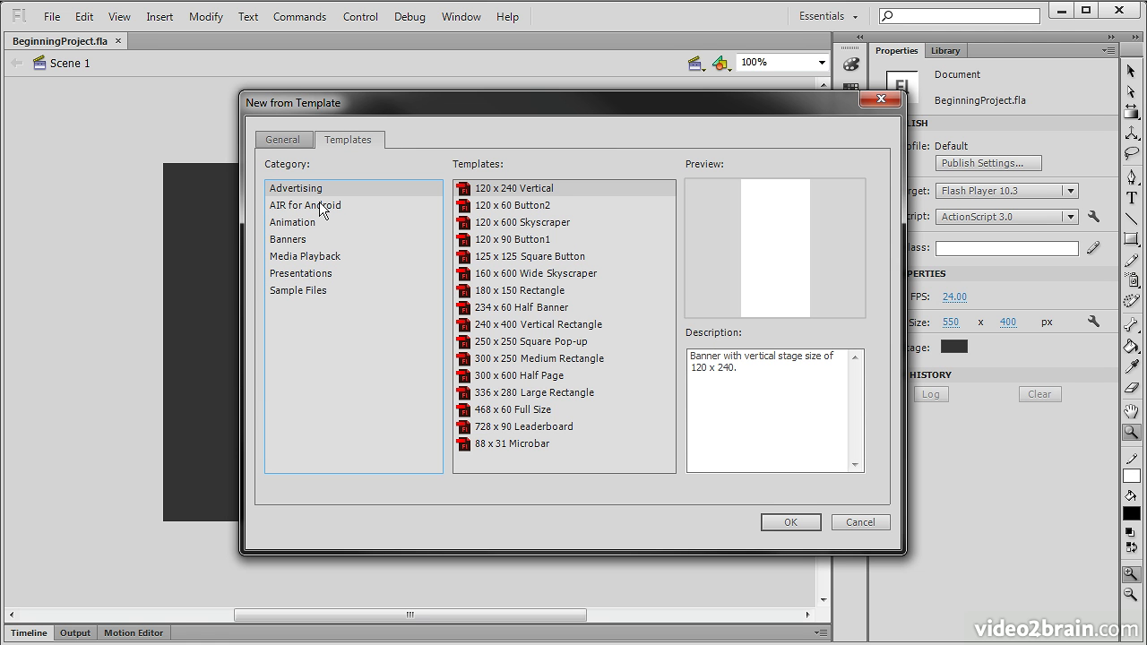
pyautogui.click(320, 208)
pyautogui.click(307, 227)
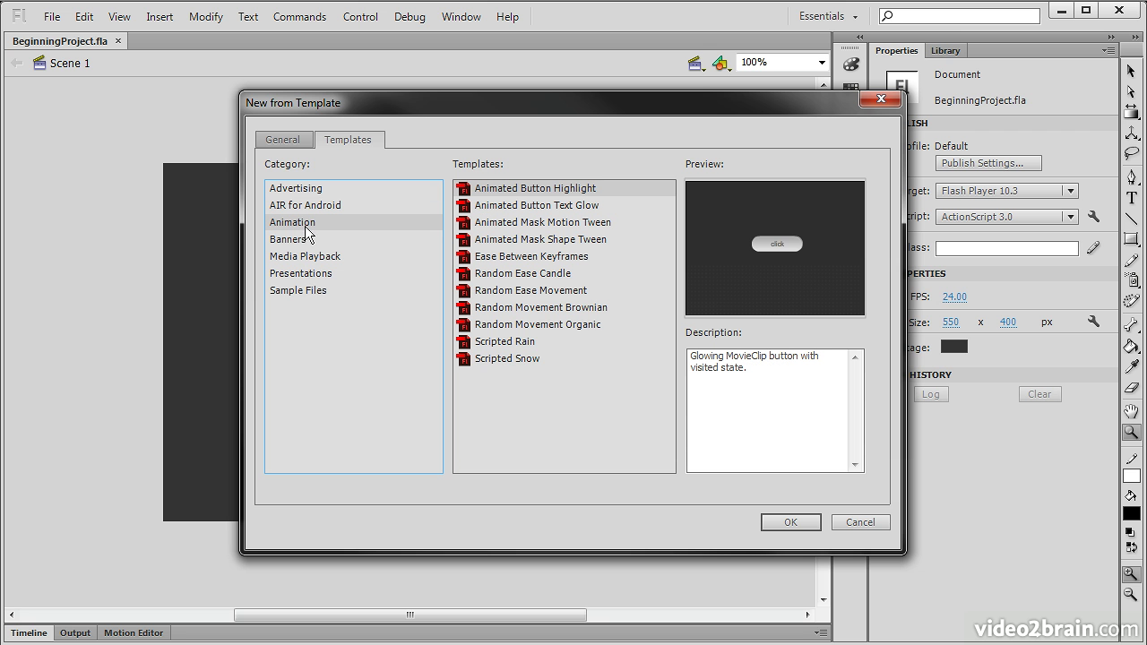
pyautogui.click(296, 242)
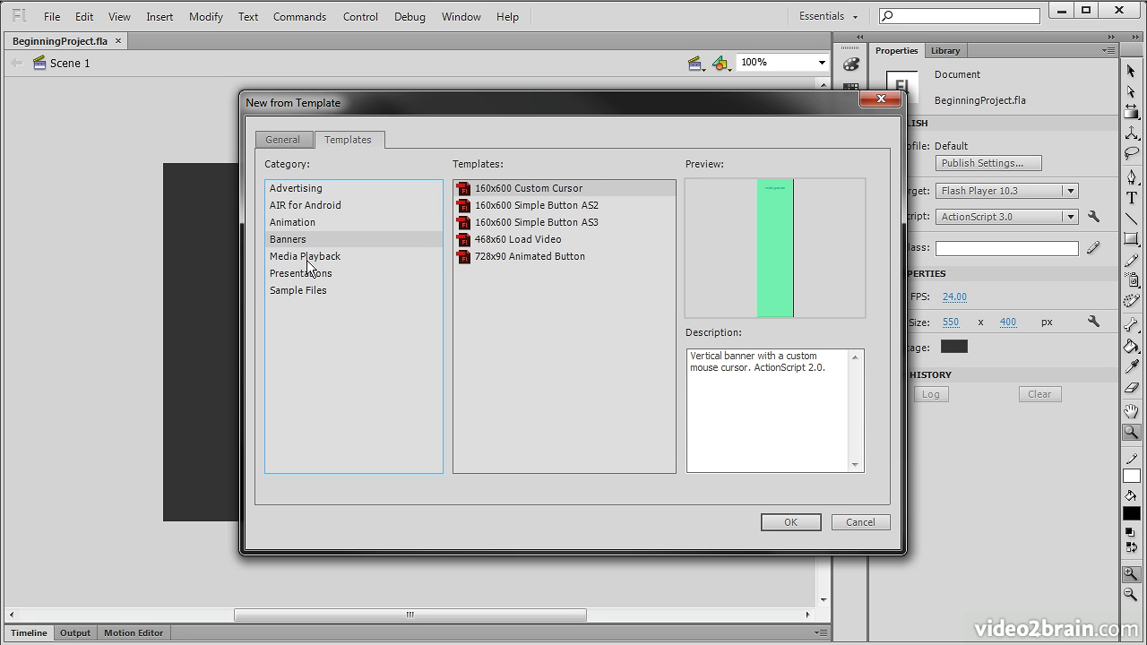
pyautogui.click(304, 260)
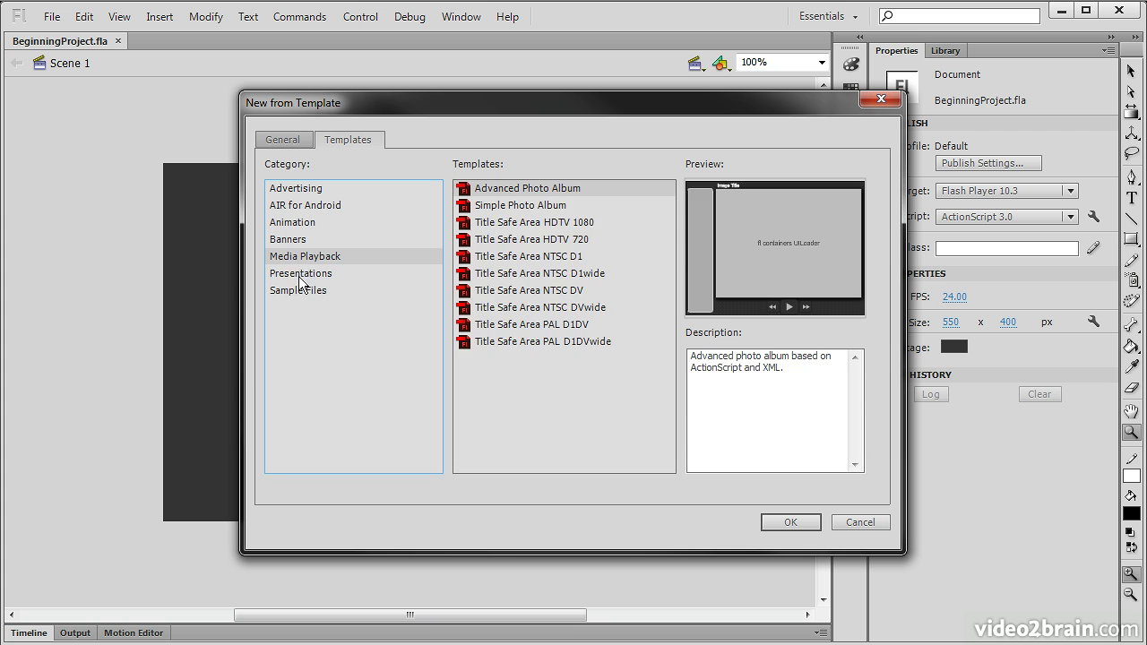
pyautogui.click(300, 275)
pyautogui.click(296, 293)
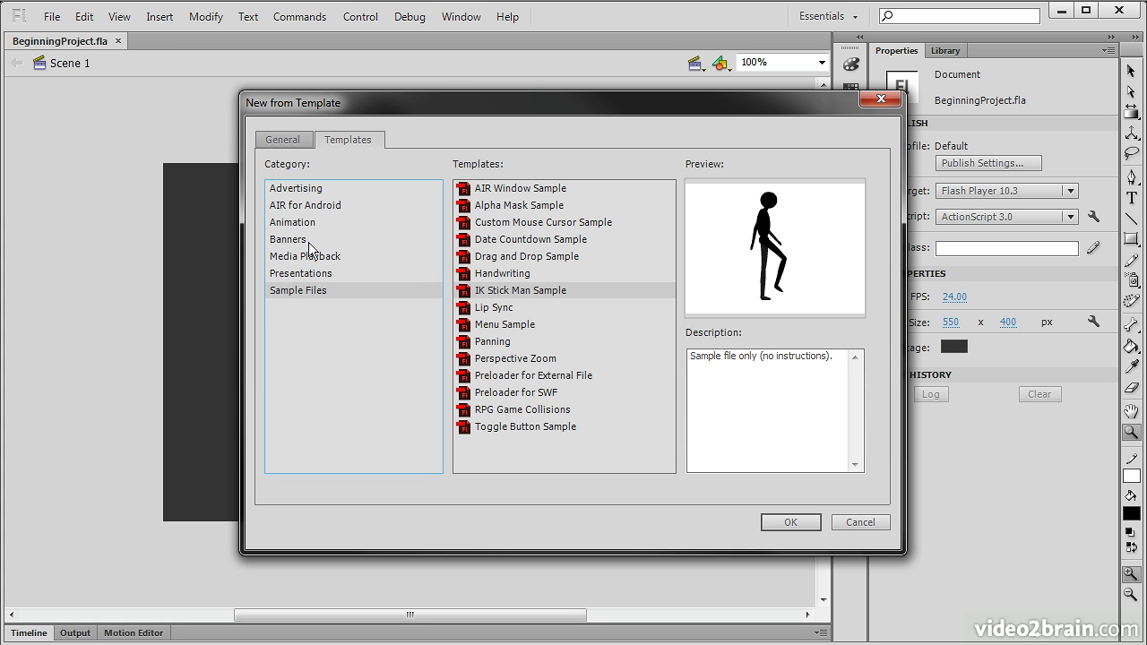
pyautogui.click(294, 142)
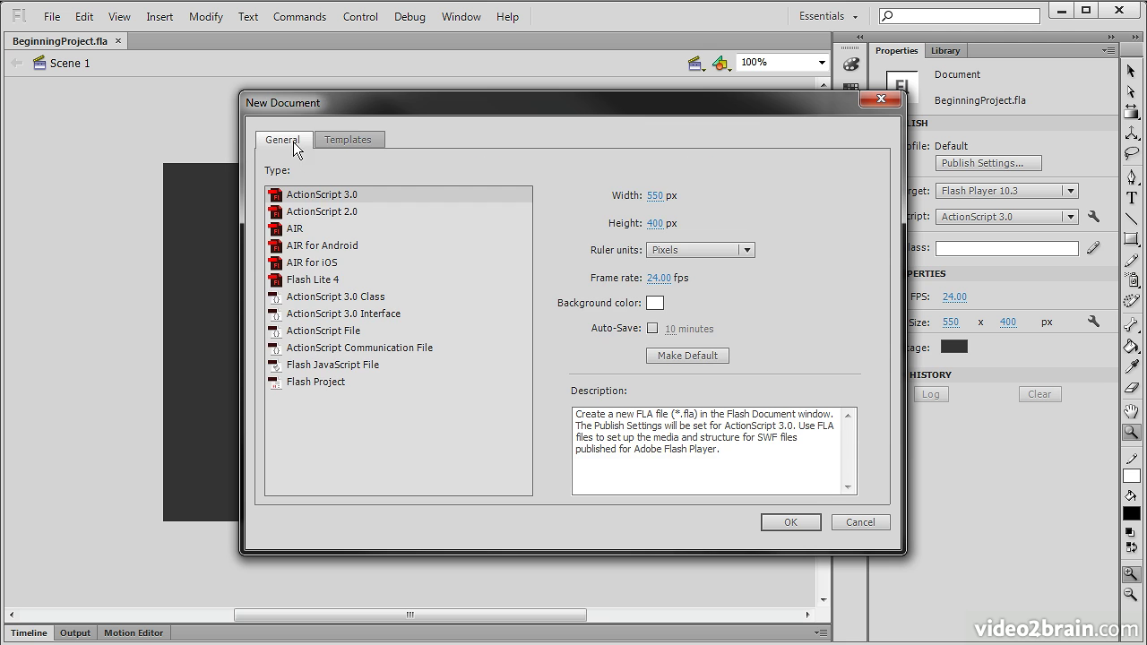
pyautogui.click(855, 524)
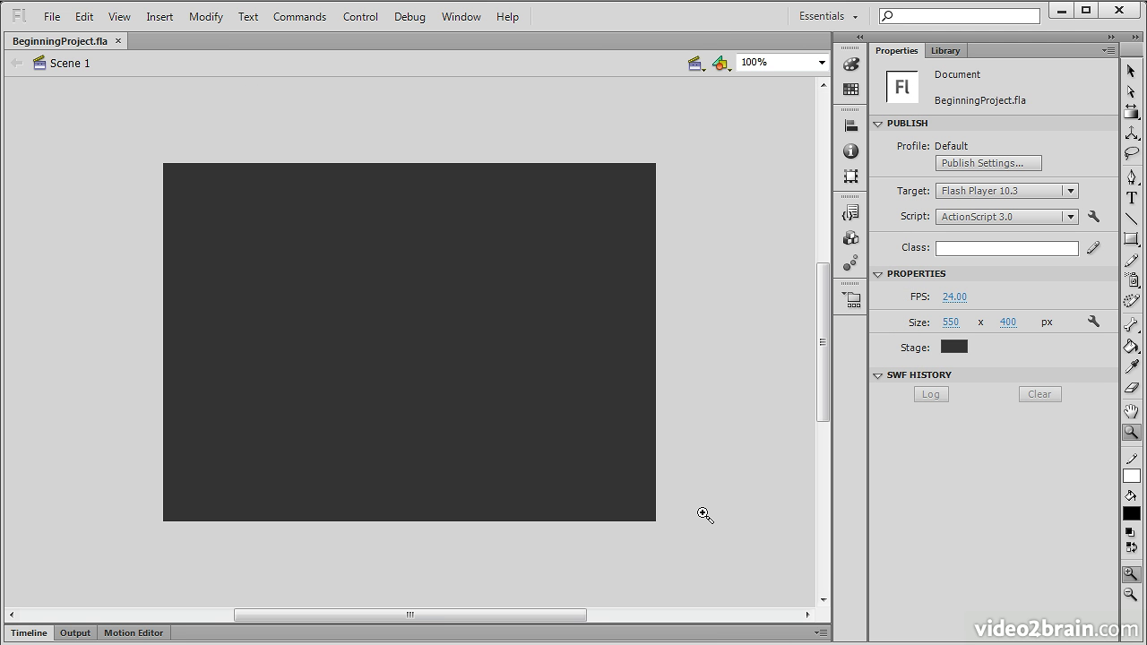